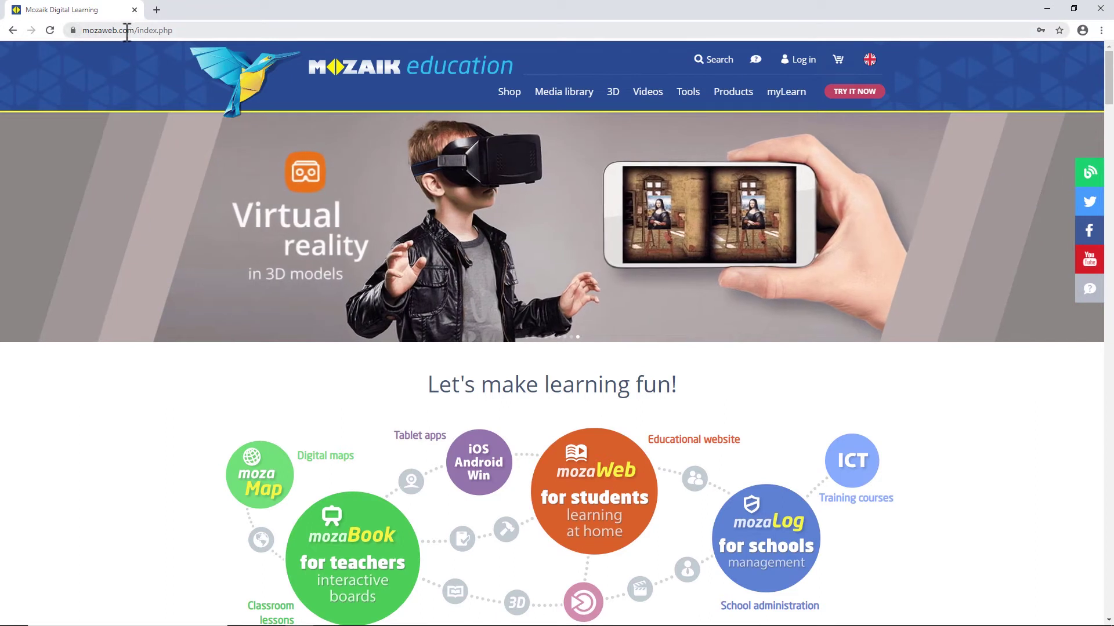
- Open Mozaweb's Create new account registration form from the Log in dropdown
{"action": "left_click", "coordinate": [126, 30]}
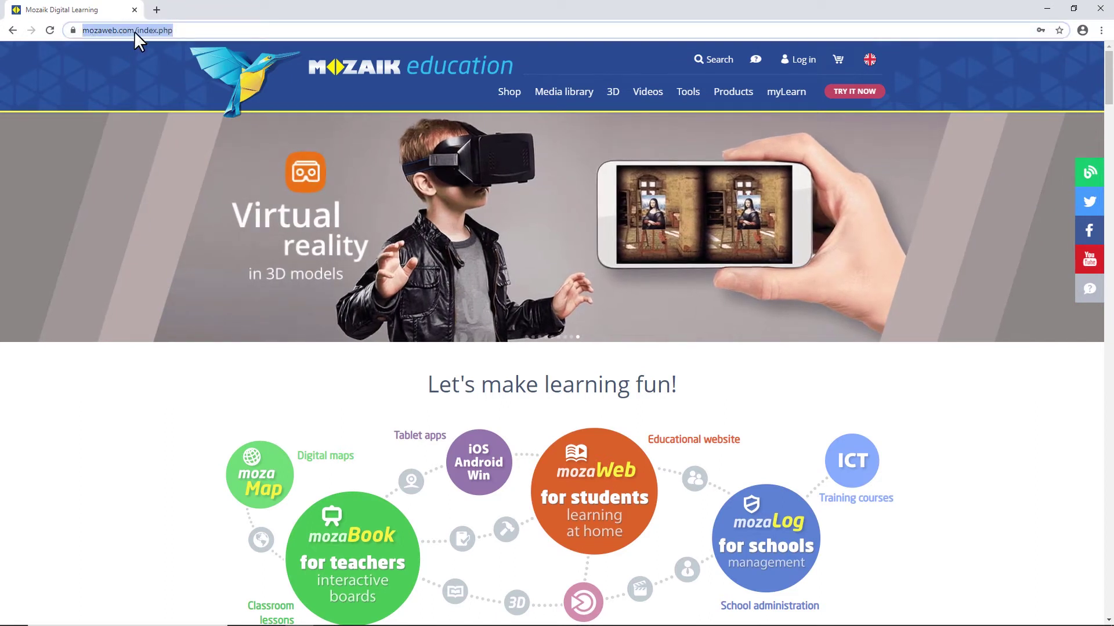
{"action": "left_click", "coordinate": [950, 431]}
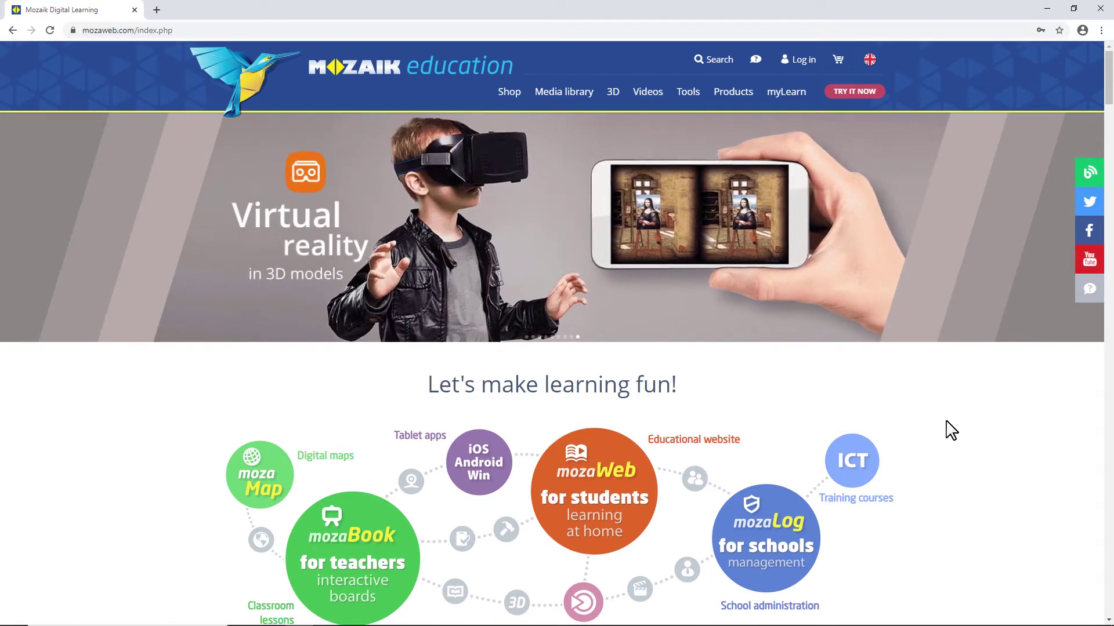
{"action": "left_click", "coordinate": [803, 61]}
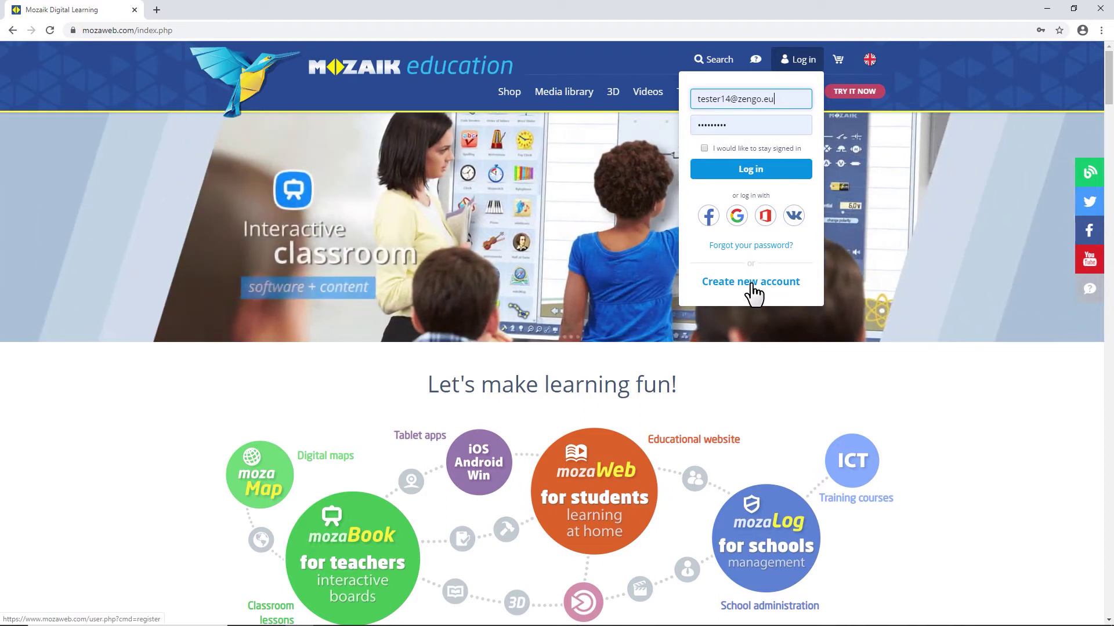
{"action": "left_click", "coordinate": [753, 284]}
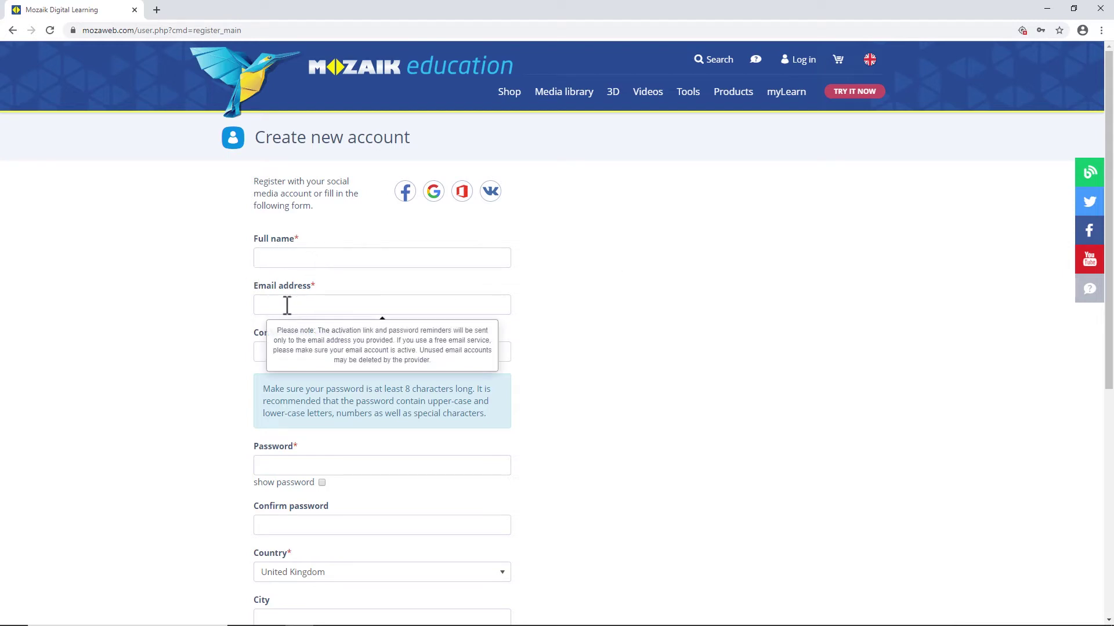
- Choose Aberdare Park Primary as the registration form's institution after searching 'dar'
{"action": "left_click", "coordinate": [283, 351]}
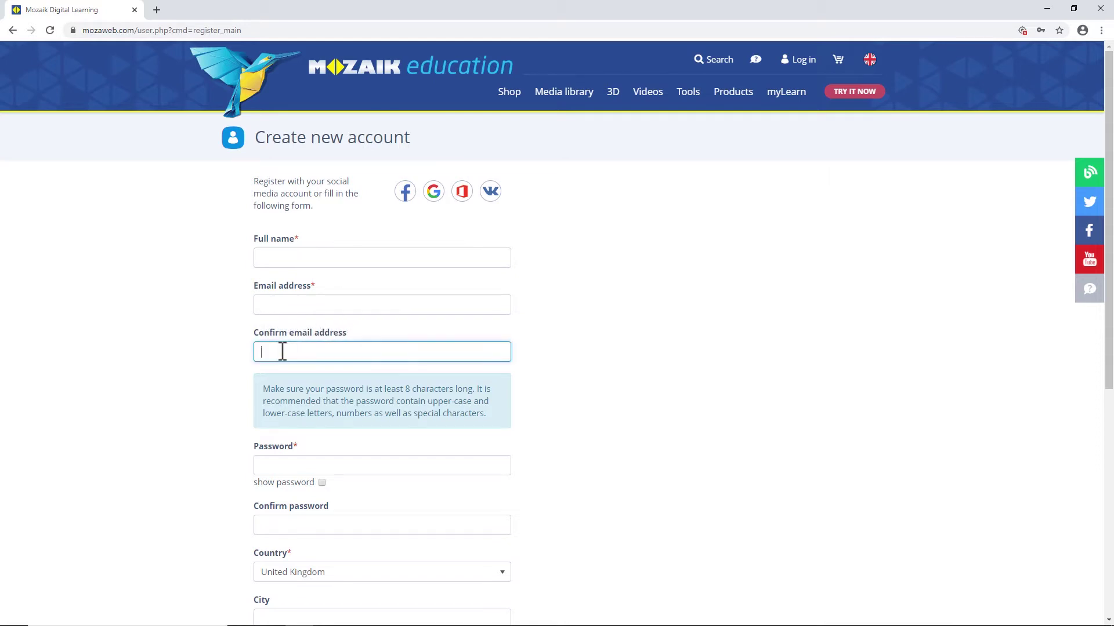
{"action": "scroll", "coordinate": [567, 352], "scroll_direction": "down", "scroll_amount": 3}
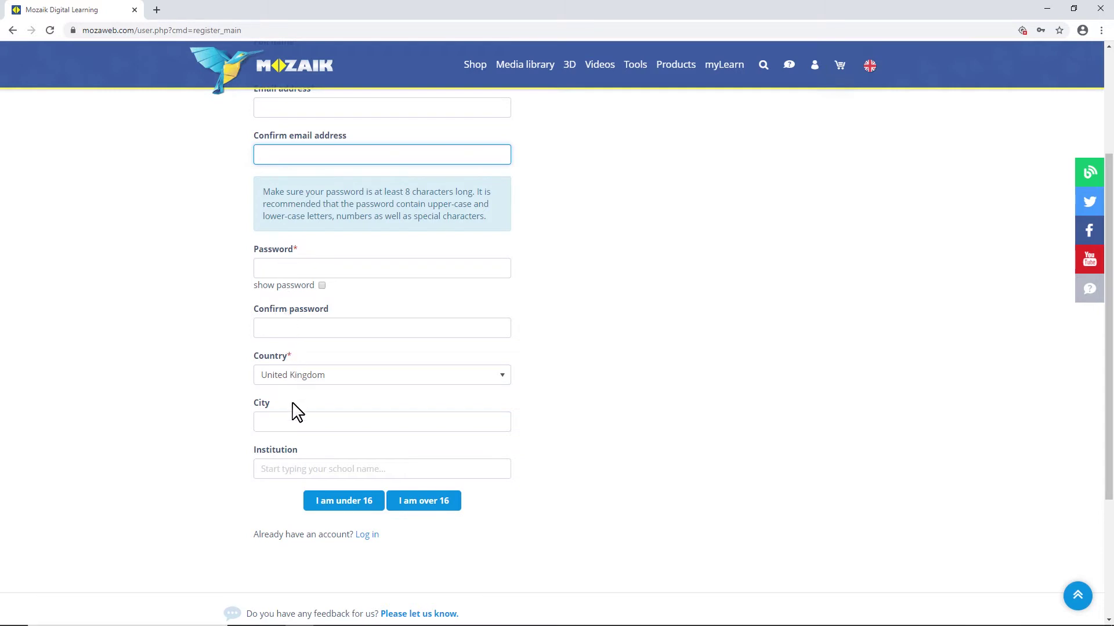
{"action": "left_click", "coordinate": [275, 469]}
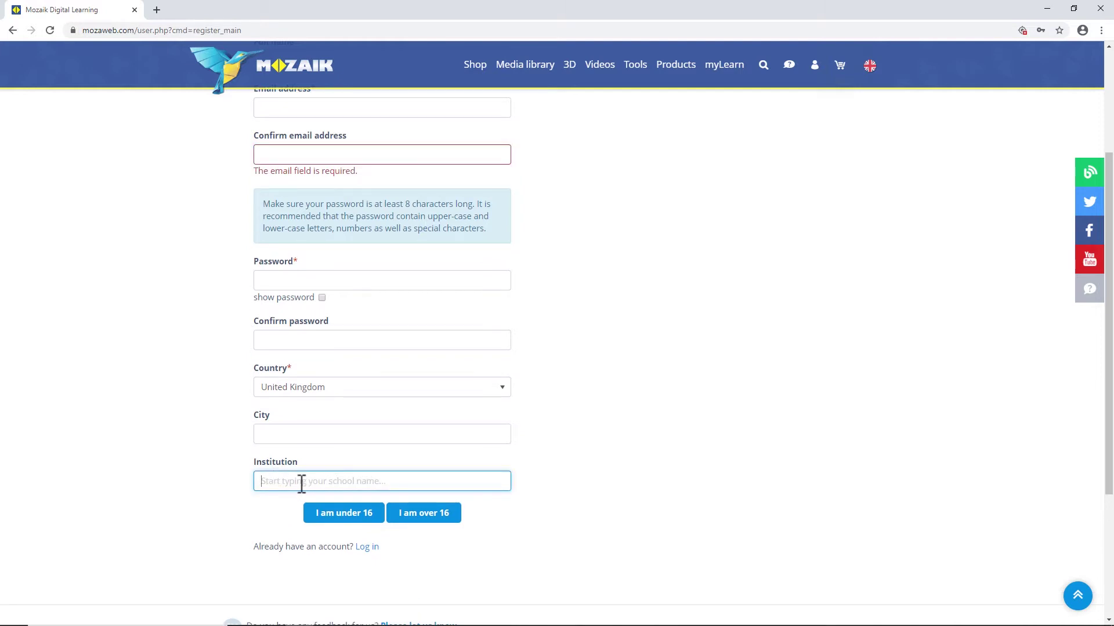
{"action": "type", "text": "dar"}
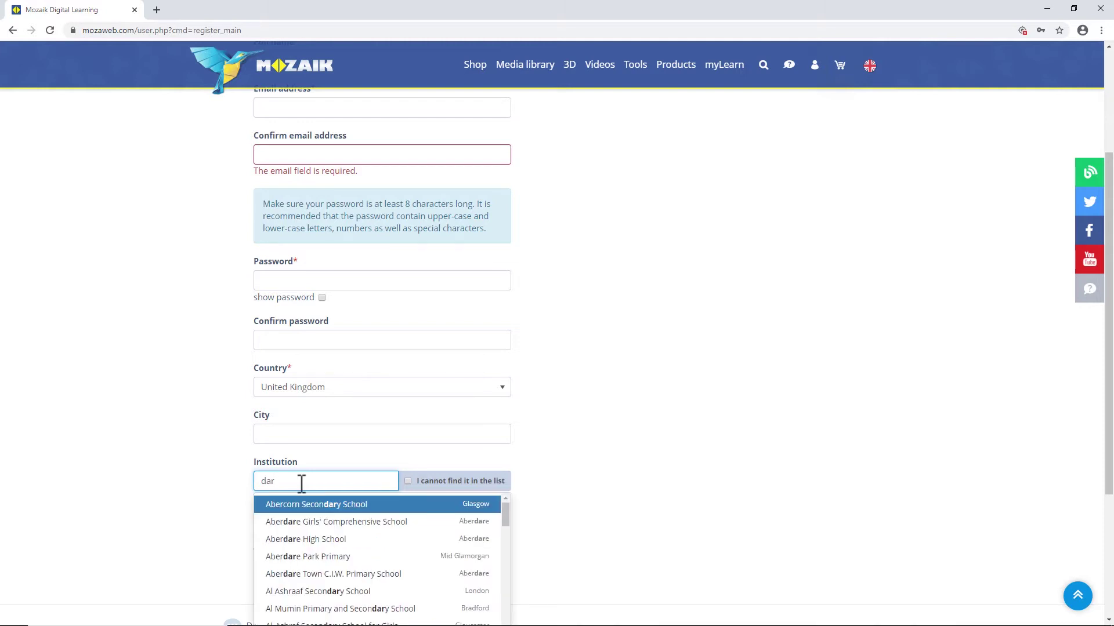
{"action": "left_click", "coordinate": [320, 559]}
{"action": "scroll", "coordinate": [684, 326], "scroll_direction": "up", "scroll_amount": 5}
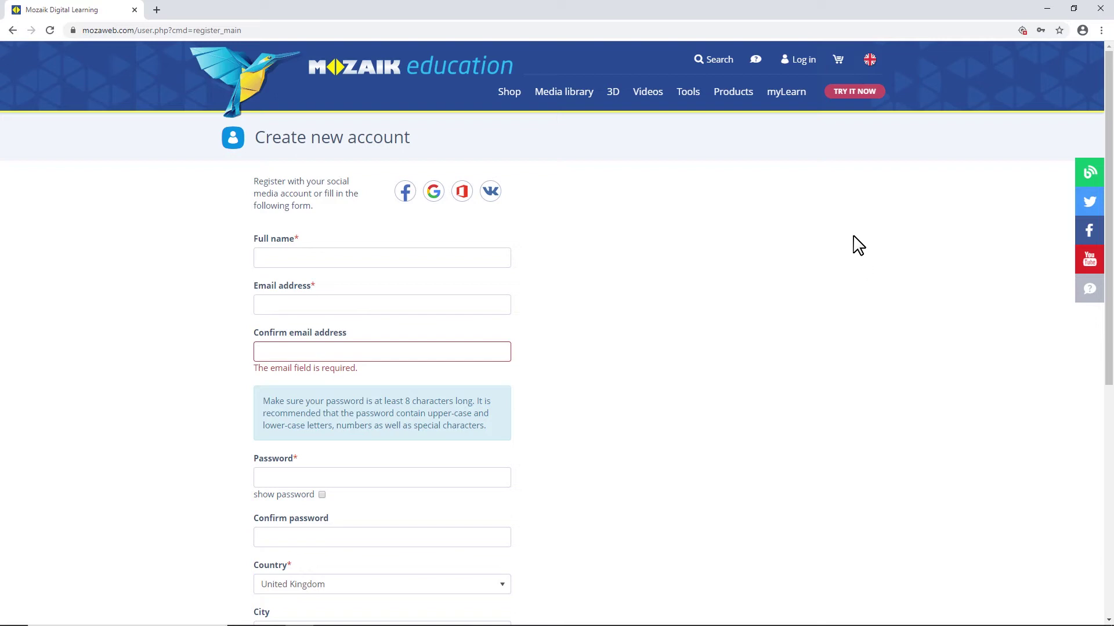
- Sign in with the saved student credentials to reach the myLearn dashboard
{"action": "left_click", "coordinate": [817, 68]}
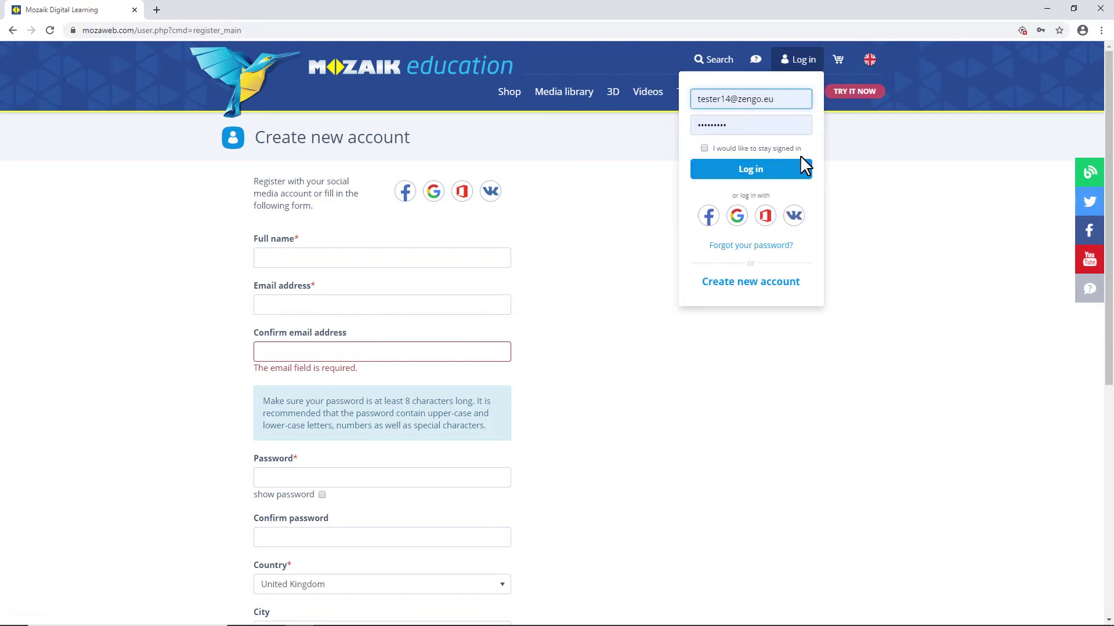
{"action": "left_click", "coordinate": [750, 177]}
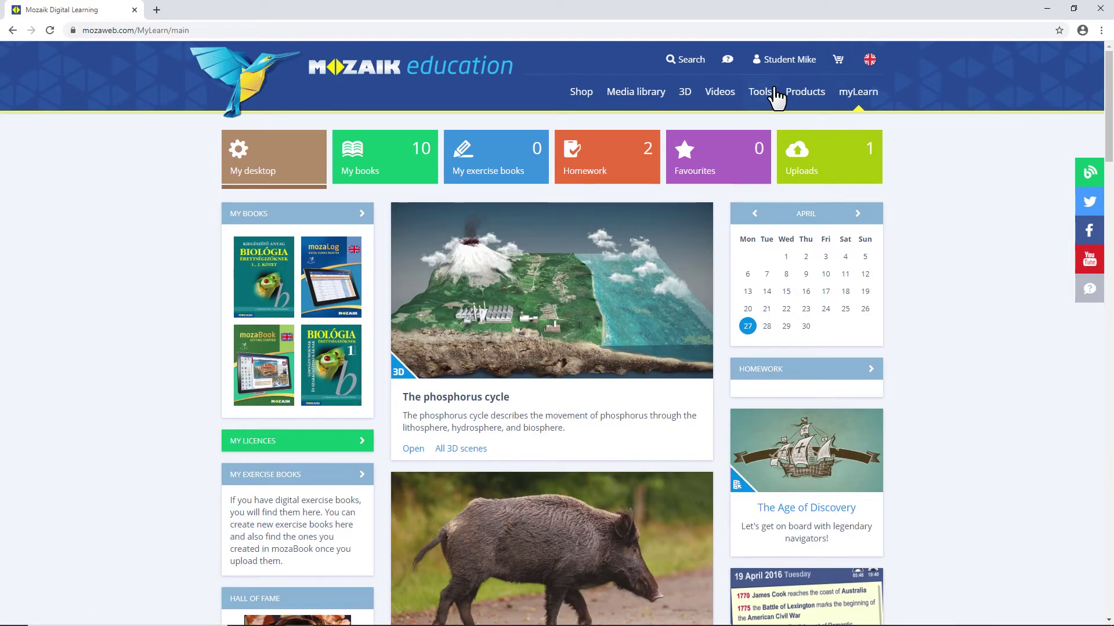
{"action": "left_click", "coordinate": [785, 63]}
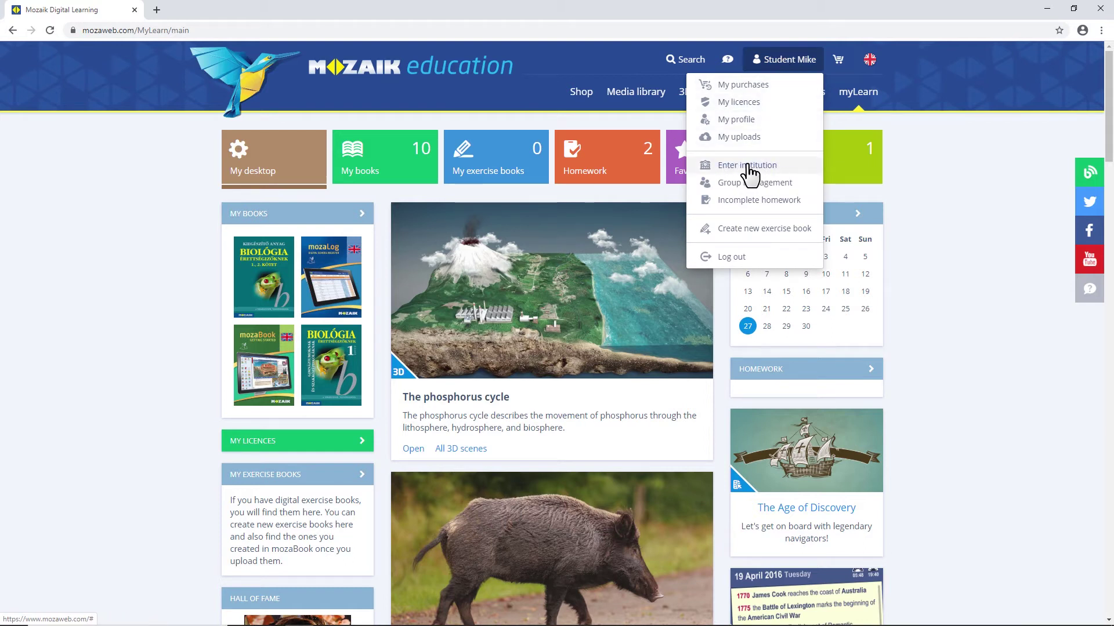
- Save Aberdare Park Primary as the profile's institution via the Enter institution option
{"action": "left_click", "coordinate": [787, 169]}
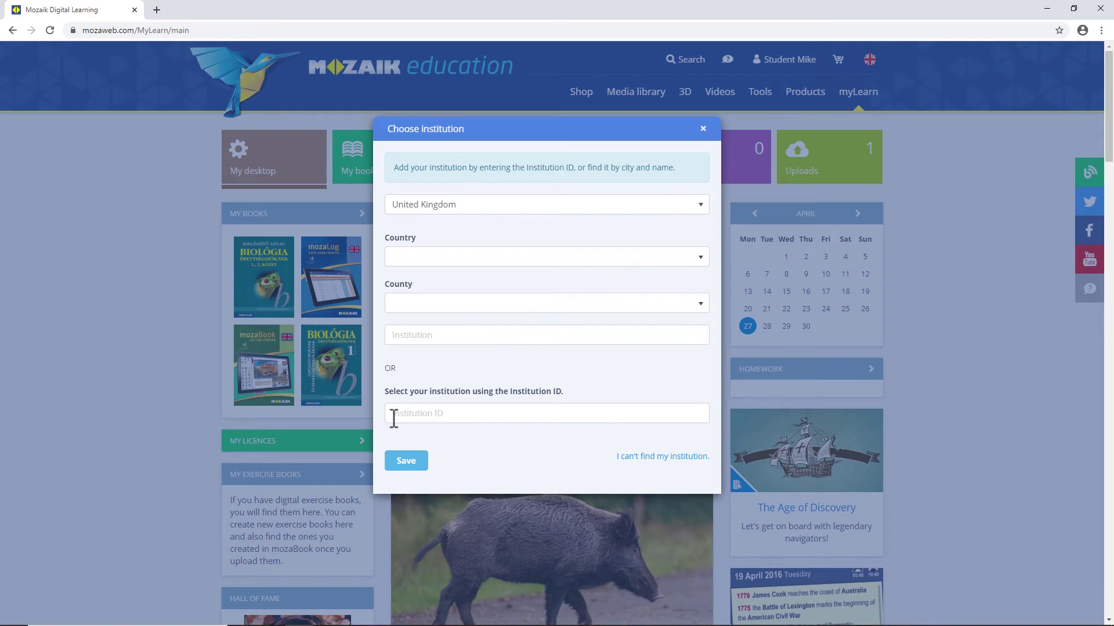
{"action": "left_click", "coordinate": [419, 336]}
{"action": "type", "text": "dar"}
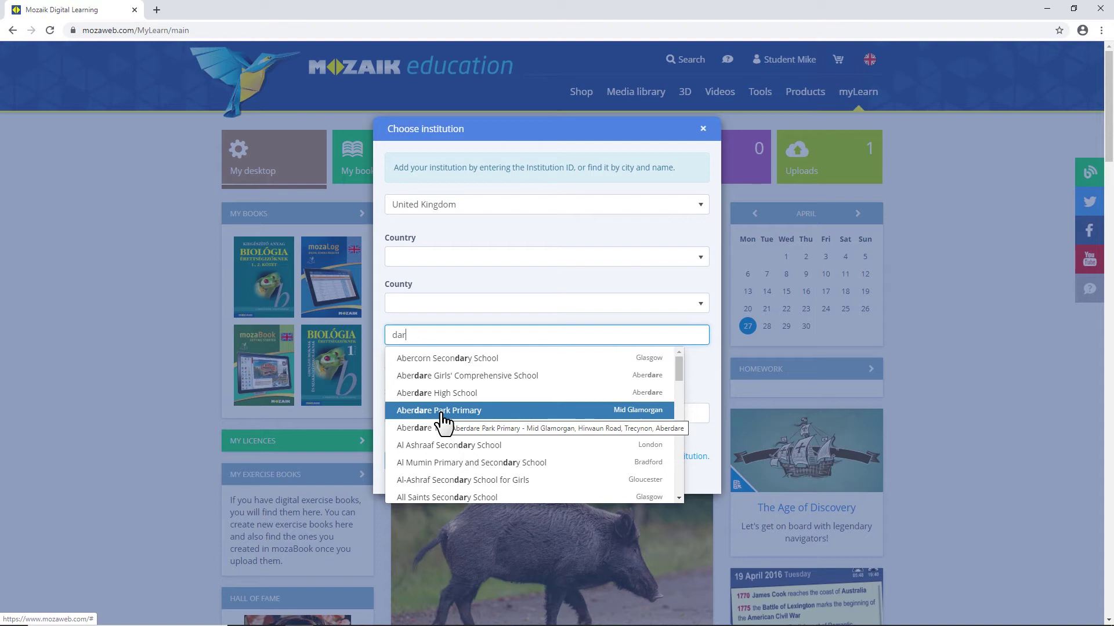
{"action": "left_click", "coordinate": [441, 411]}
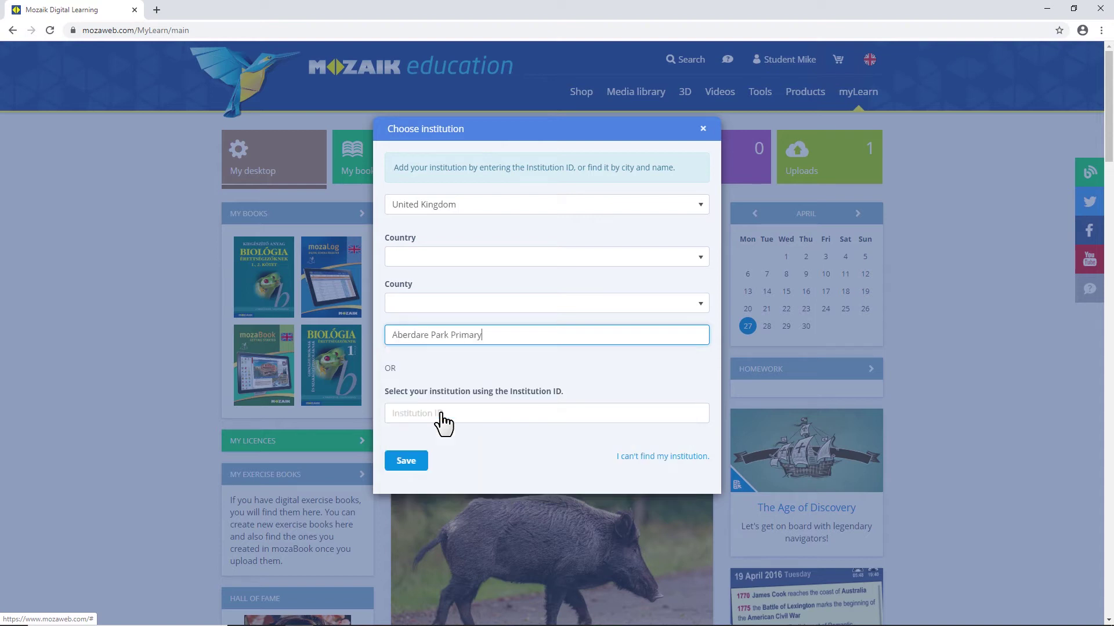
{"action": "left_click", "coordinate": [406, 463]}
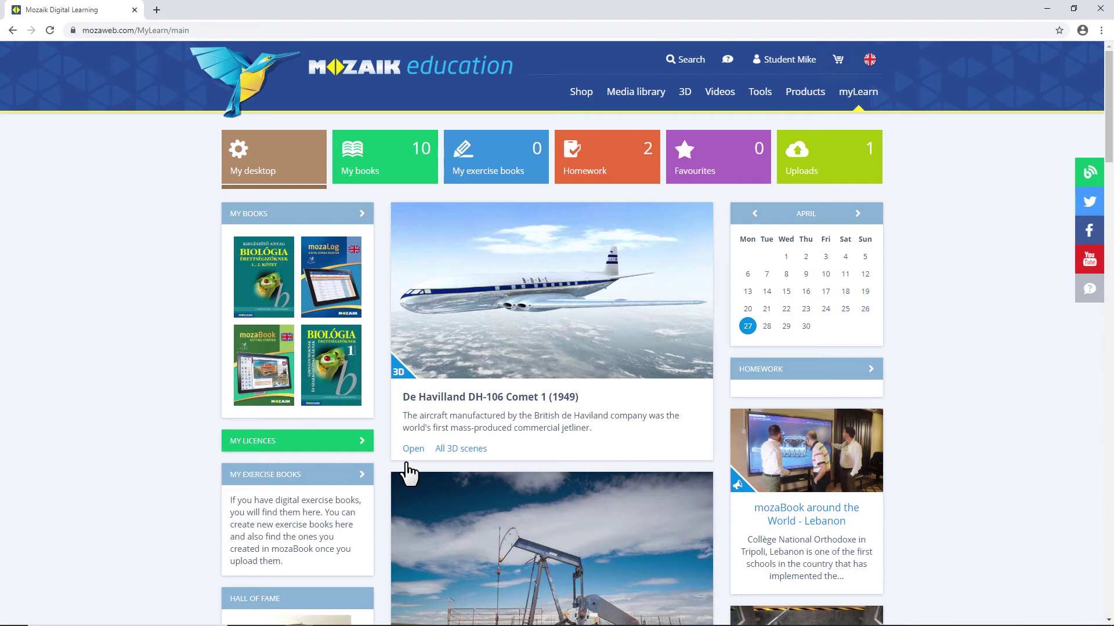
- Open My profile and scroll to 'Institution name and access rights' showing Aberdare Park Primary
{"action": "left_click", "coordinate": [779, 68]}
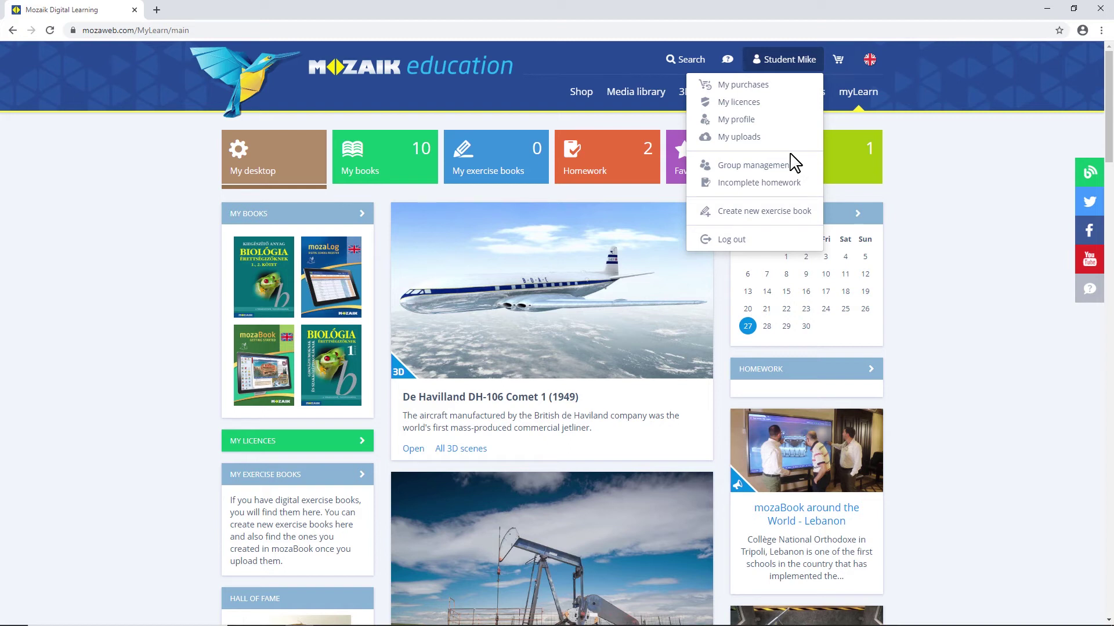
{"action": "left_click", "coordinate": [748, 122]}
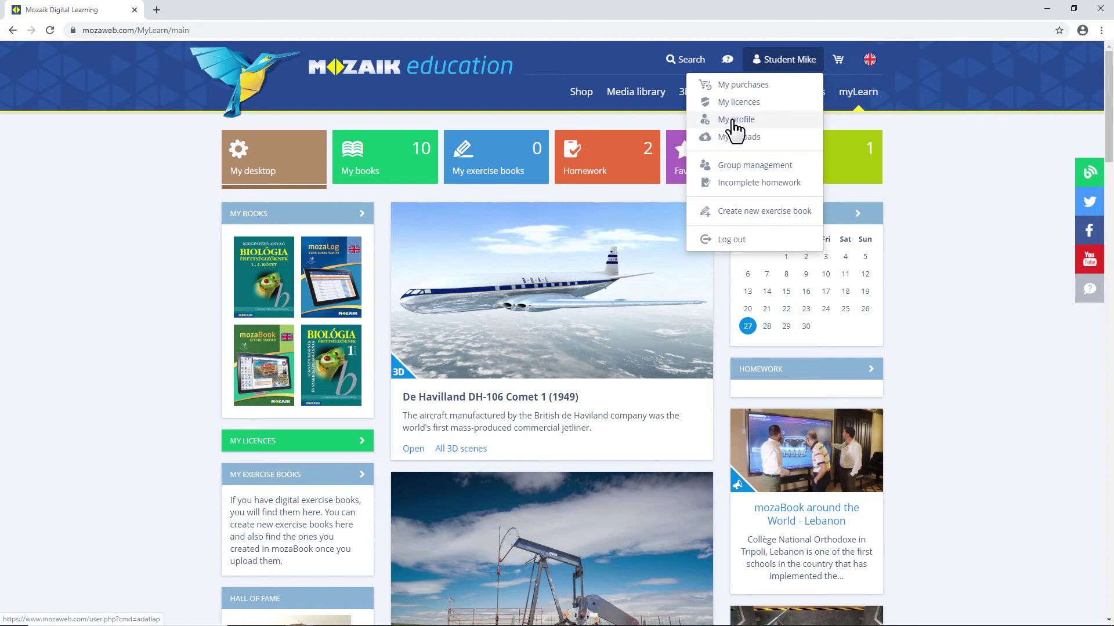
{"action": "scroll", "coordinate": [678, 174], "scroll_direction": "down", "scroll_amount": 2}
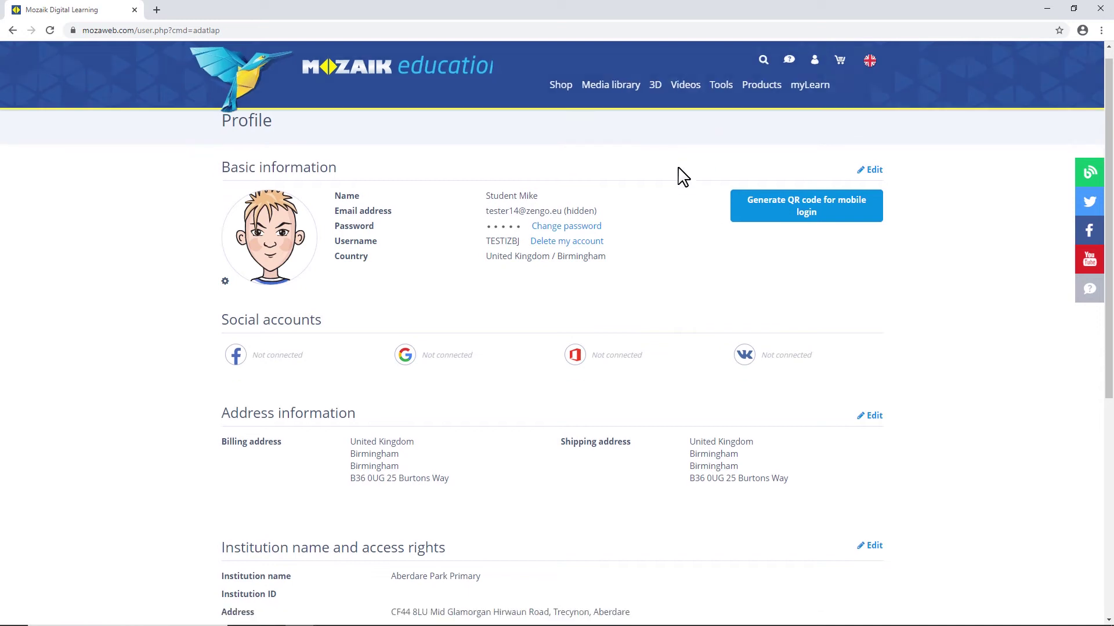
{"action": "scroll", "coordinate": [678, 174], "scroll_direction": "down", "scroll_amount": 2}
{"action": "scroll", "coordinate": [679, 174], "scroll_direction": "down", "scroll_amount": 1}
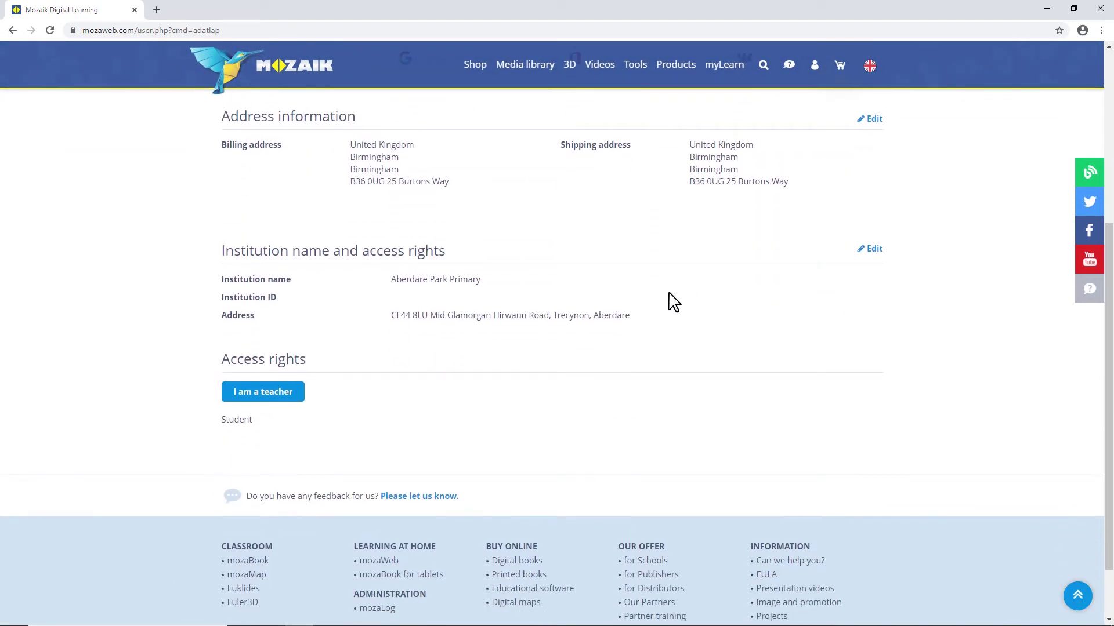
{"action": "left_click_drag", "start_coordinate": [219, 259], "coordinate": [464, 268]}
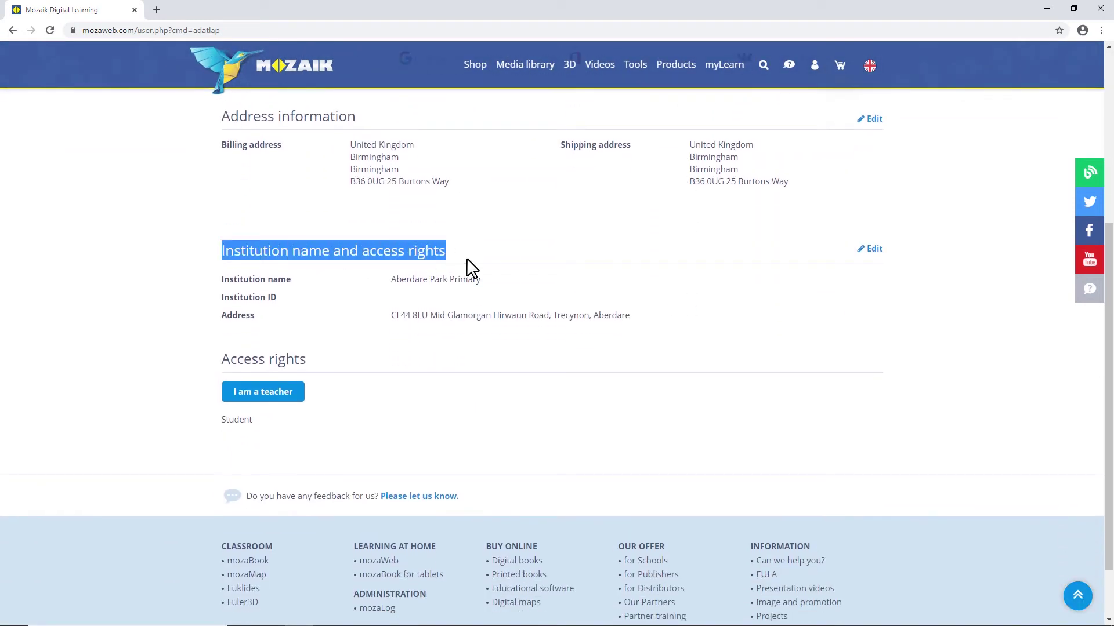
{"action": "left_click", "coordinate": [529, 261]}
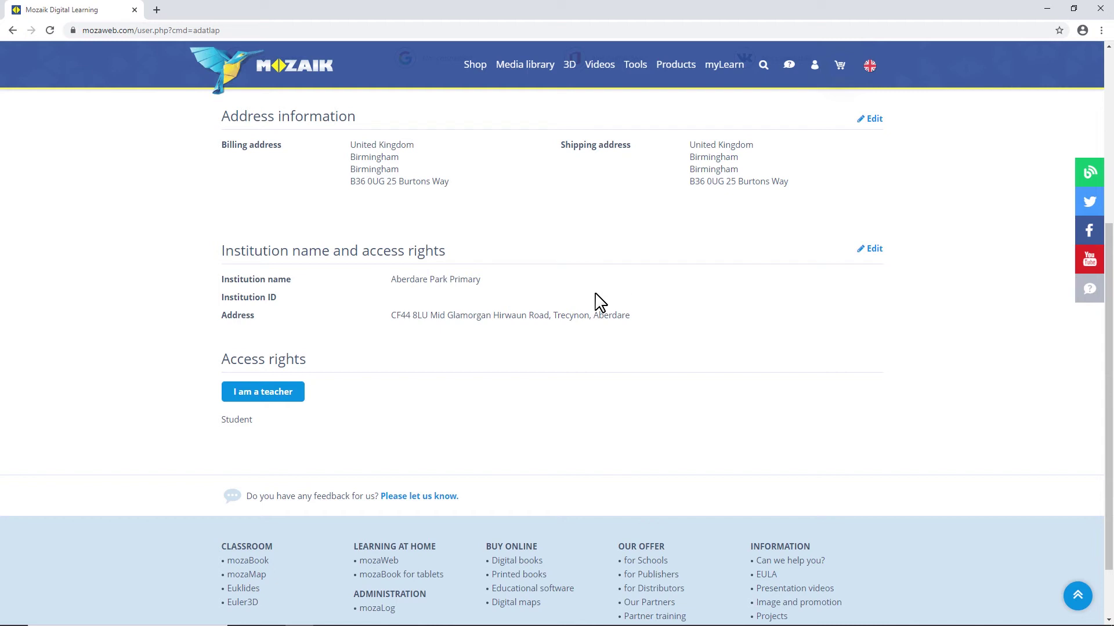
- Remove Aberdare Park Primary from the profile and bring up an empty institution chooser
{"action": "left_click", "coordinate": [870, 250]}
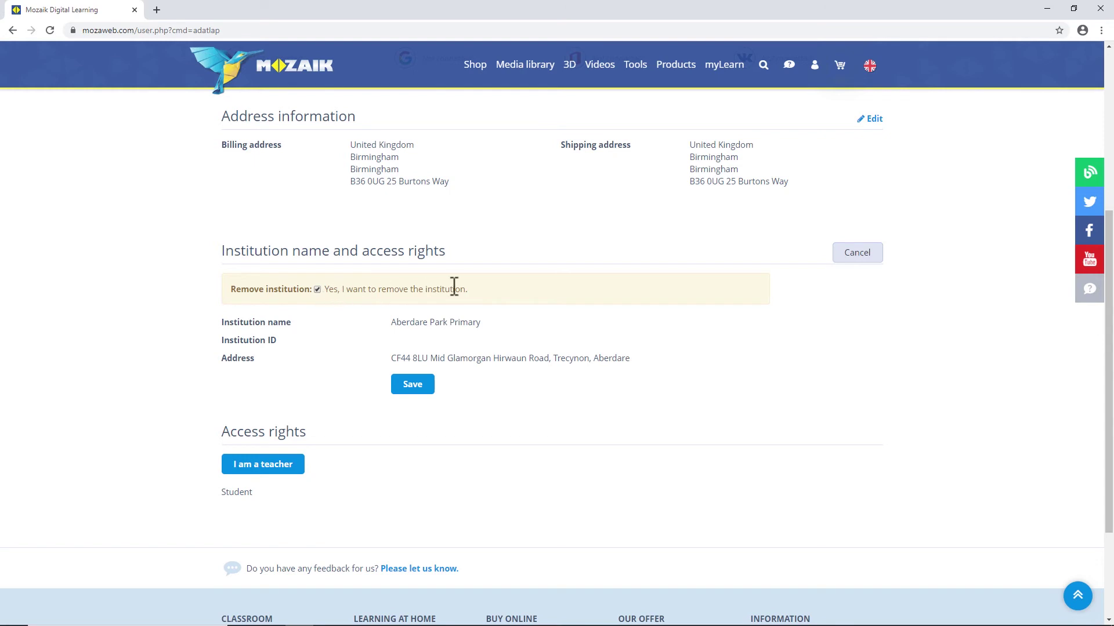
{"action": "left_click", "coordinate": [418, 387]}
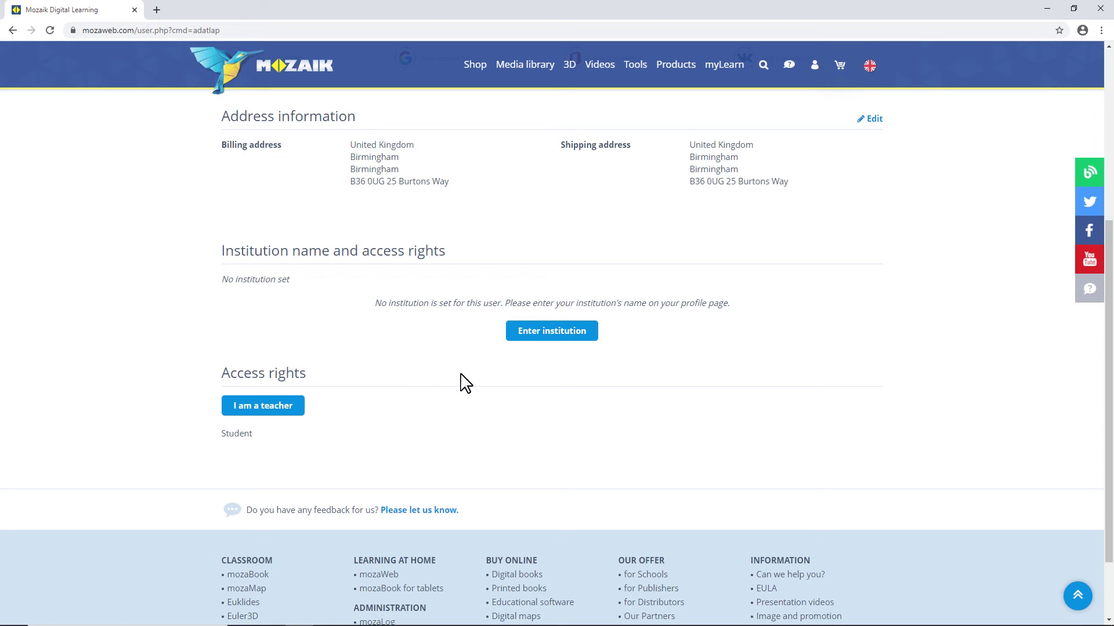
{"action": "left_click", "coordinate": [567, 337]}
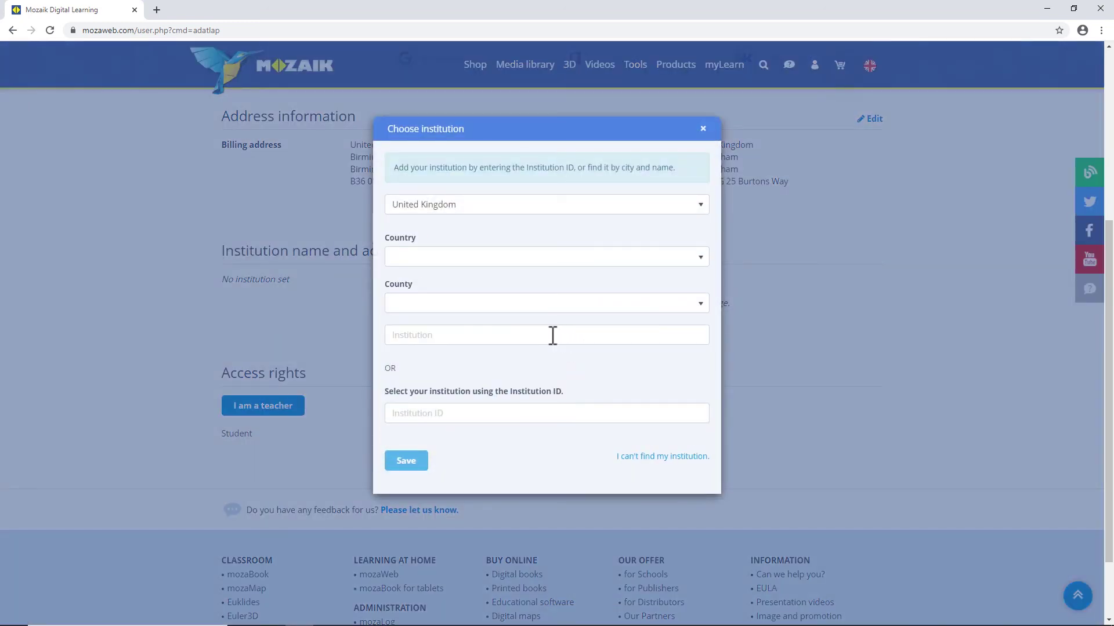
- Search 'Birm' and save City of Birmingham School as the profile's institution
{"action": "left_click", "coordinate": [553, 336]}
{"action": "type", "text": "B"}
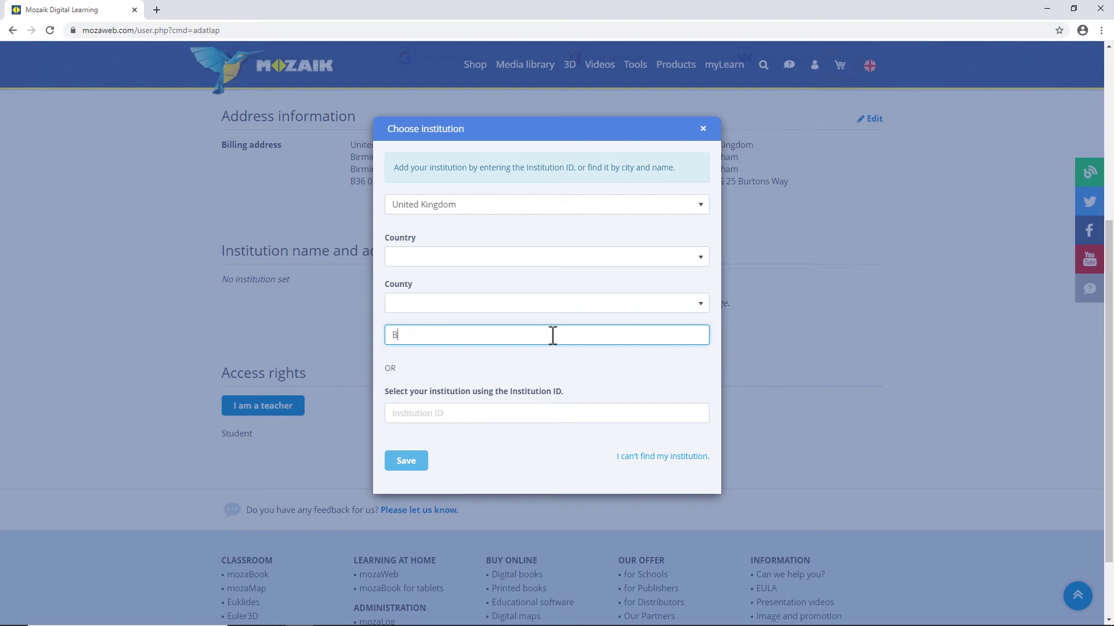
{"action": "type", "text": "irmingham"}
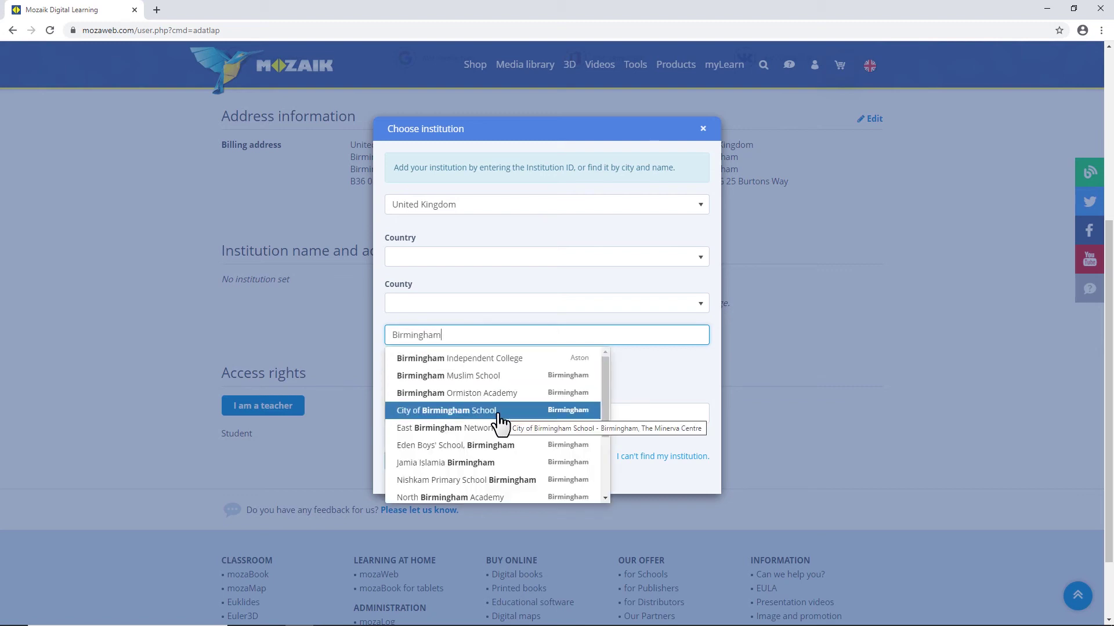
{"action": "left_click", "coordinate": [454, 417]}
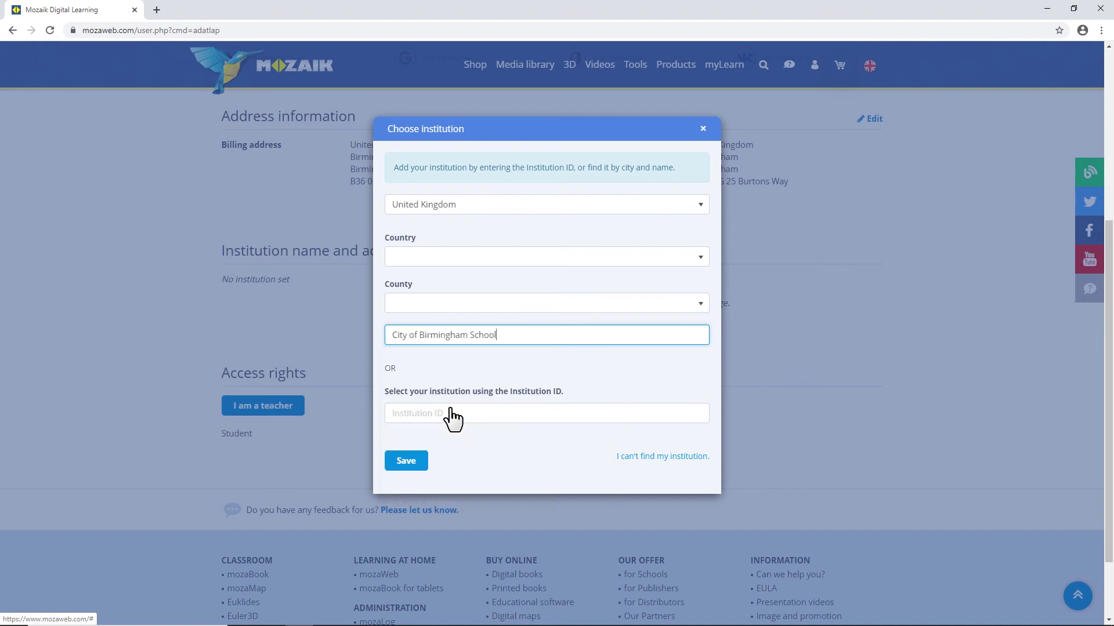
{"action": "left_click", "coordinate": [412, 461]}
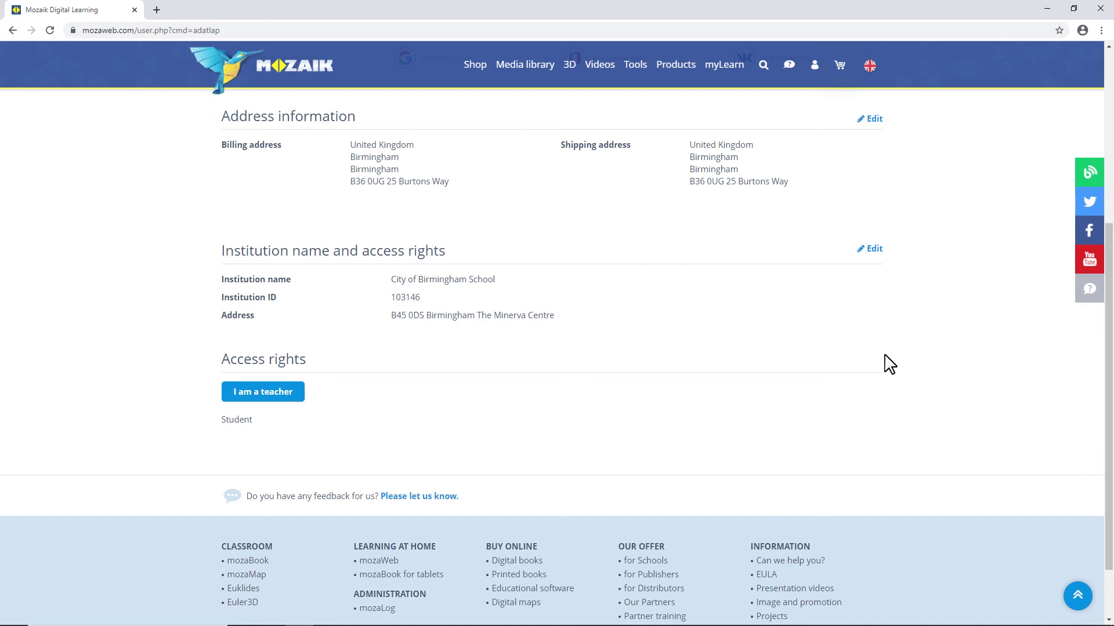
- Go back to the Mozaik home page using the MOZAIK header logo
{"action": "left_click", "coordinate": [283, 79]}
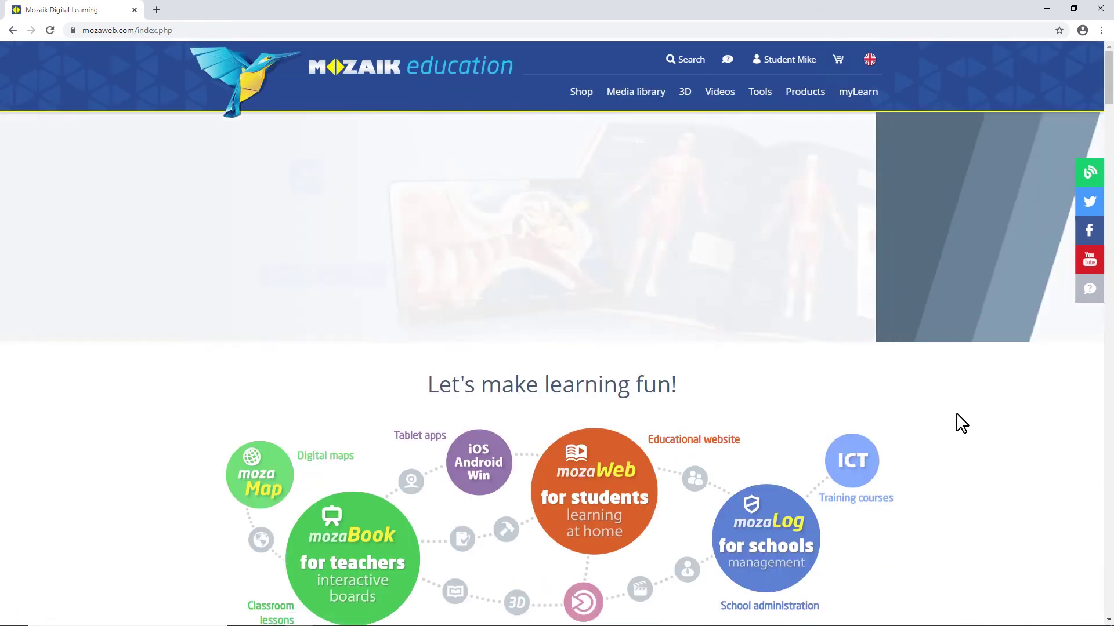